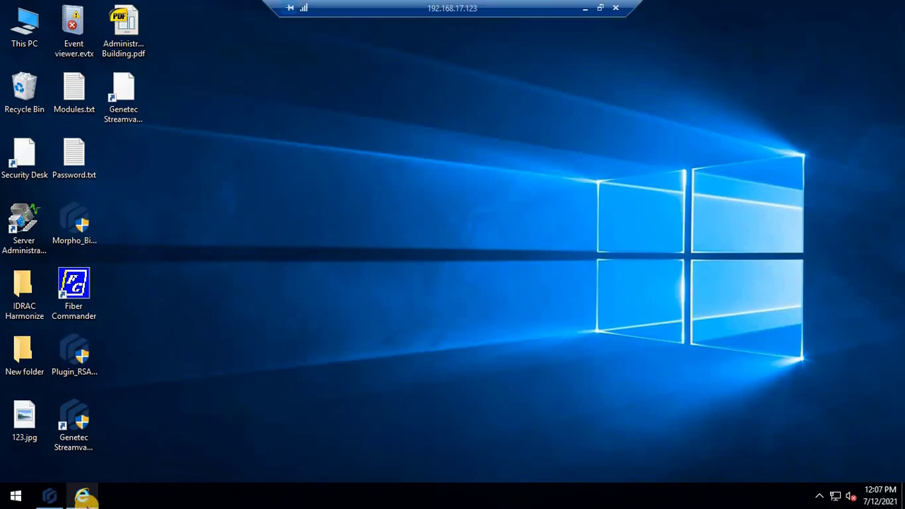
Launch Config Tool from Streamvault Control Panel and log on to the local Directory with the password
click(45, 501)
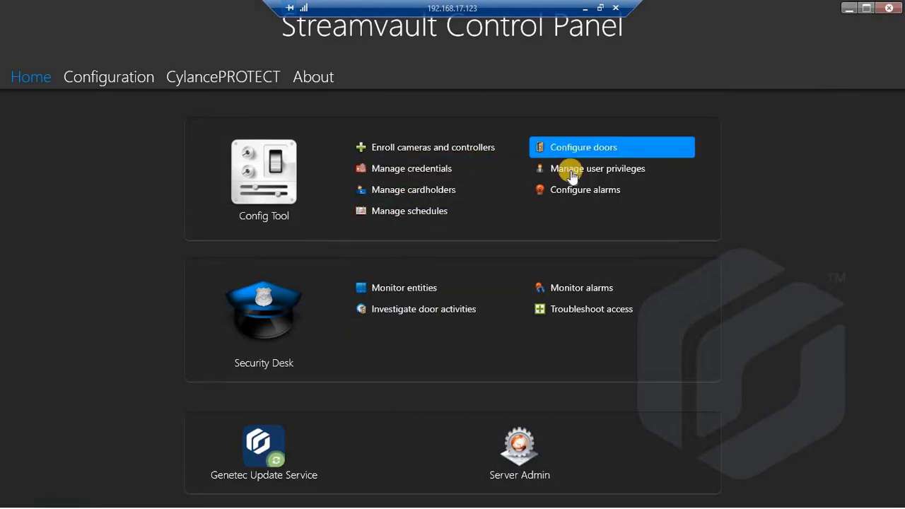
click(464, 148)
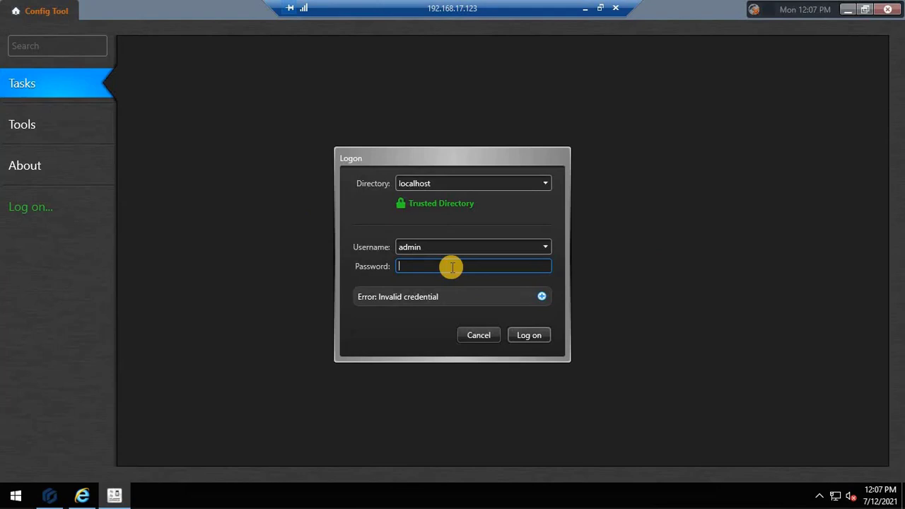
text(•••••••••••••)
click(524, 335)
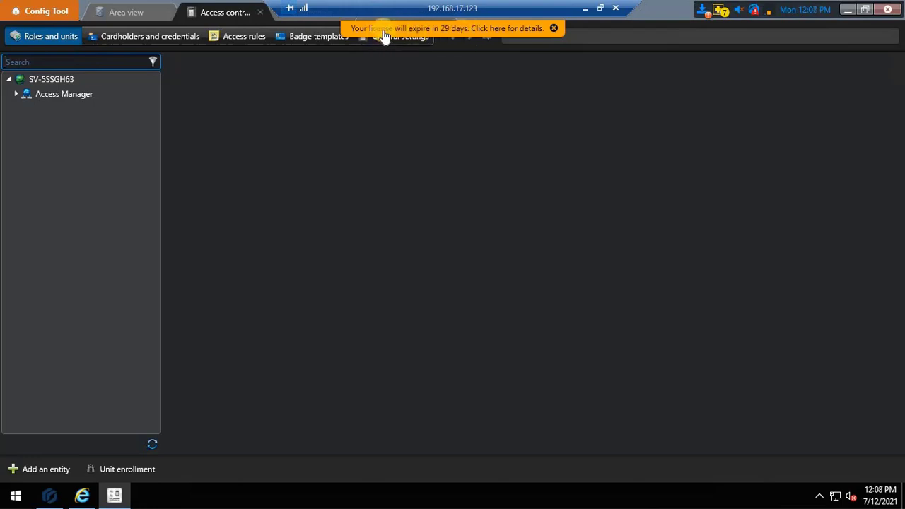
Dismiss the licence notice and review the Restricted Security Area Surveillance plugin's Fence licence, zones and resources
click(551, 33)
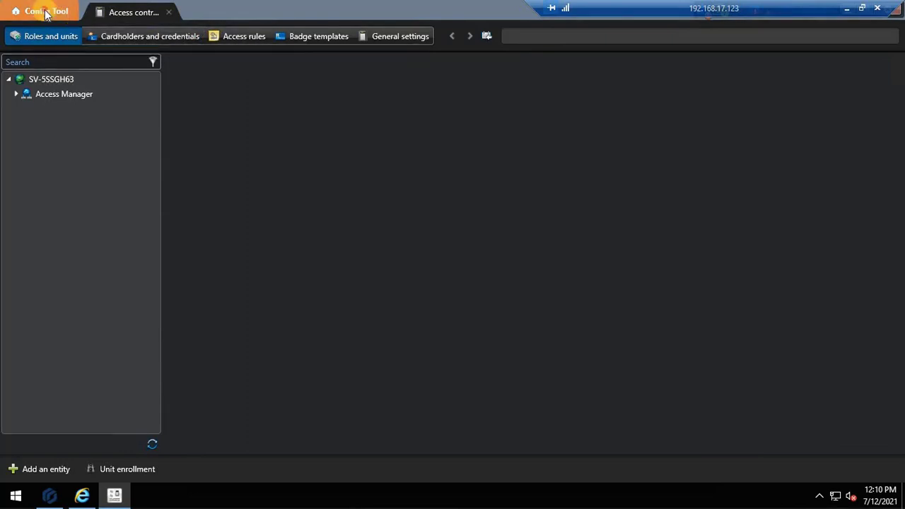
click(42, 10)
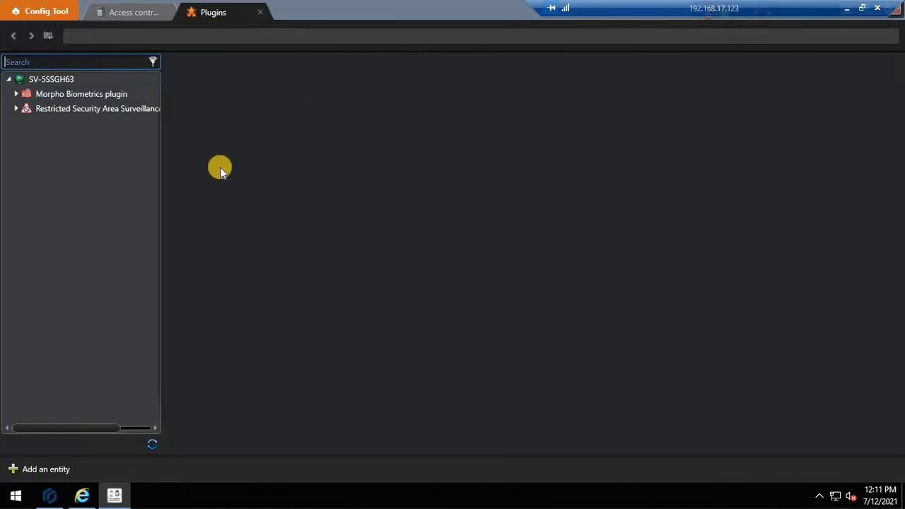
click(63, 108)
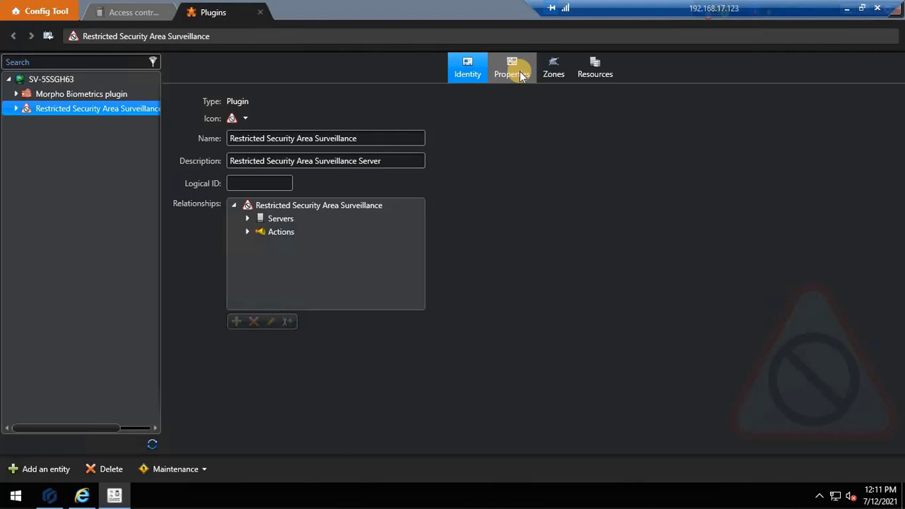
click(520, 72)
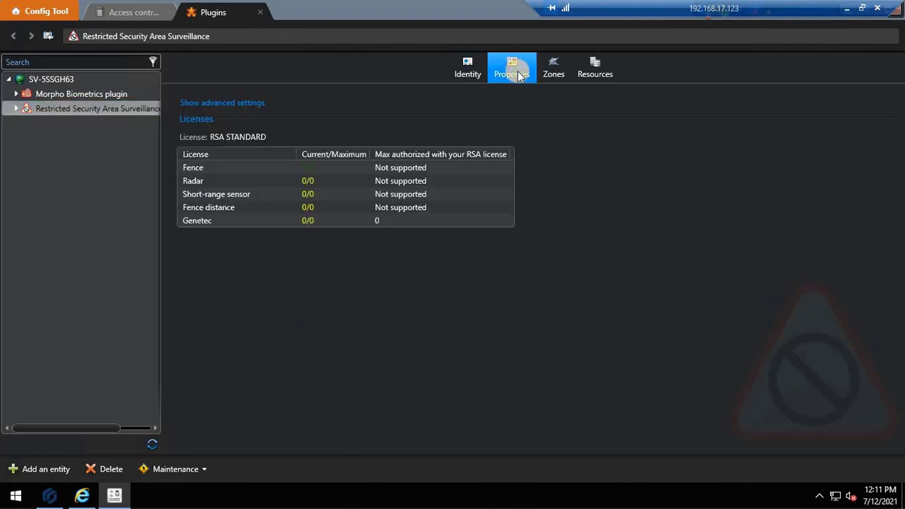
click(313, 171)
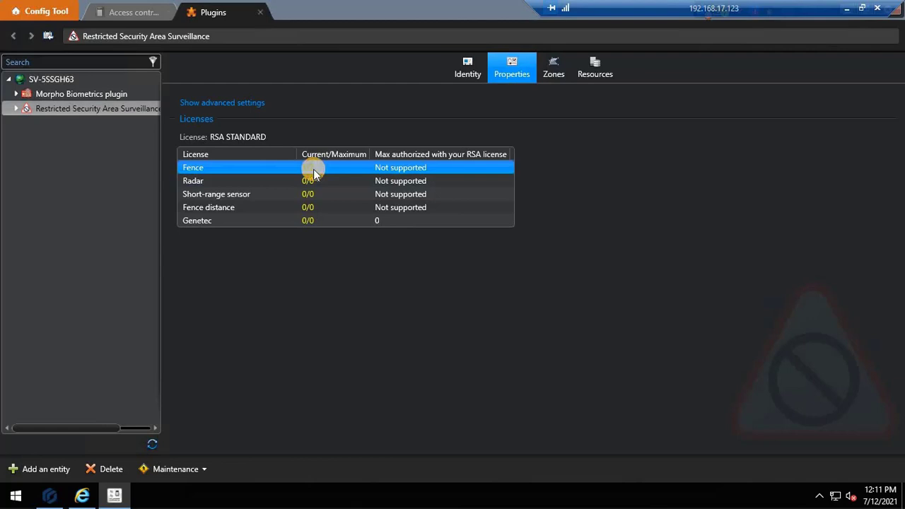
click(555, 70)
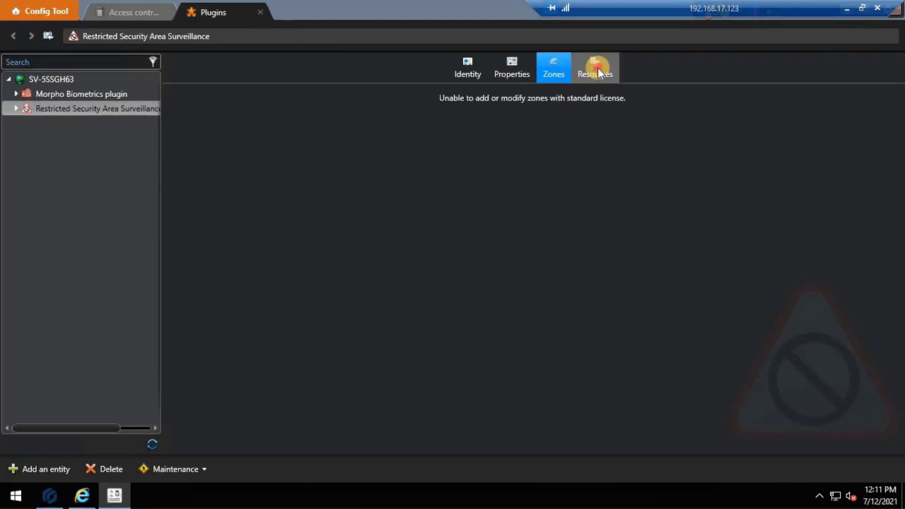
click(598, 71)
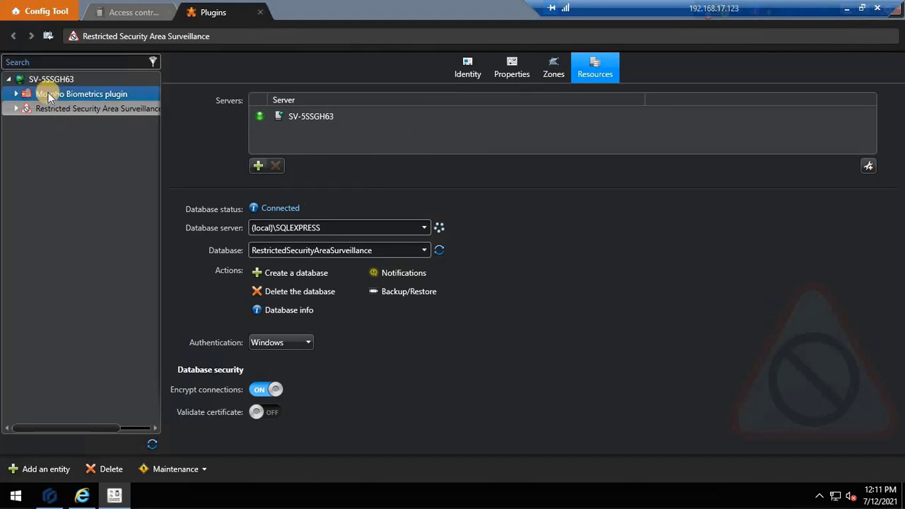
click(115, 12)
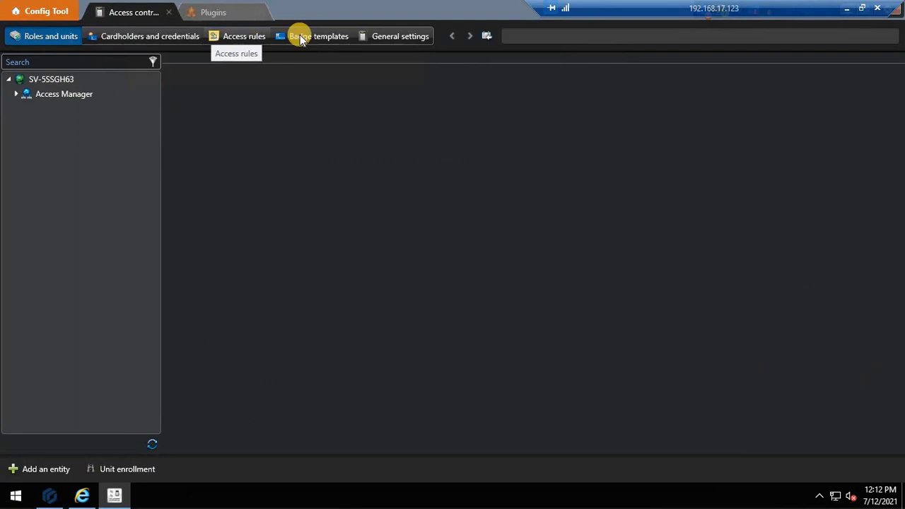
Open Area view and expand tracking device 145 to list its zones
click(46, 12)
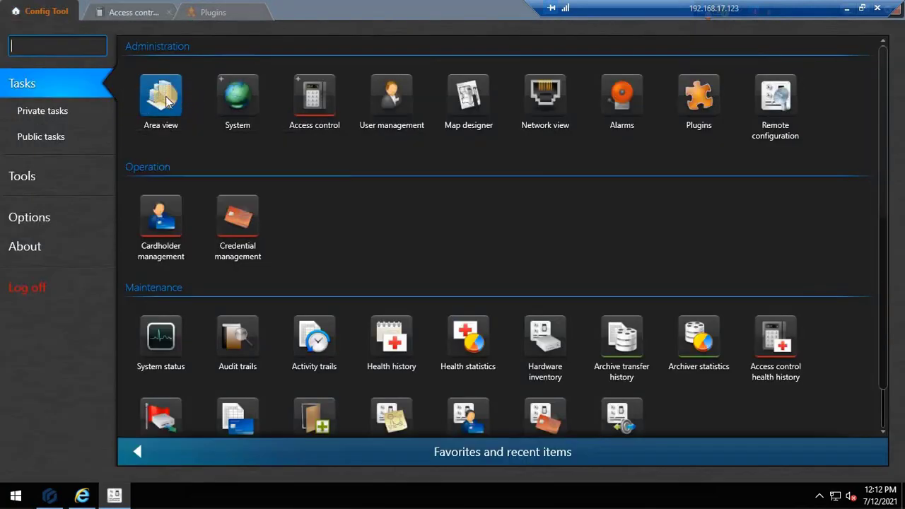
click(163, 98)
click(54, 225)
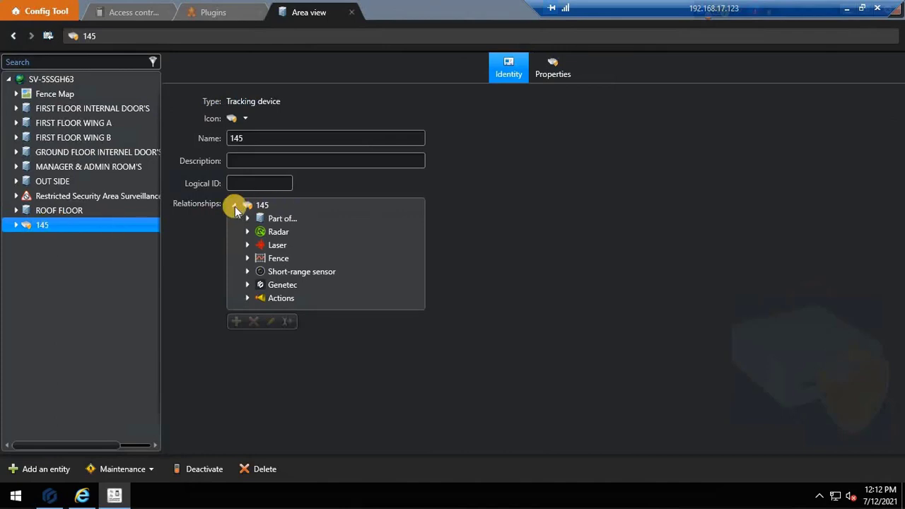
click(17, 224)
click(16, 225)
click(17, 225)
Inspect 145's front-panel zones and its Fiber SenSys properties: port 10001, online, all events on
click(54, 241)
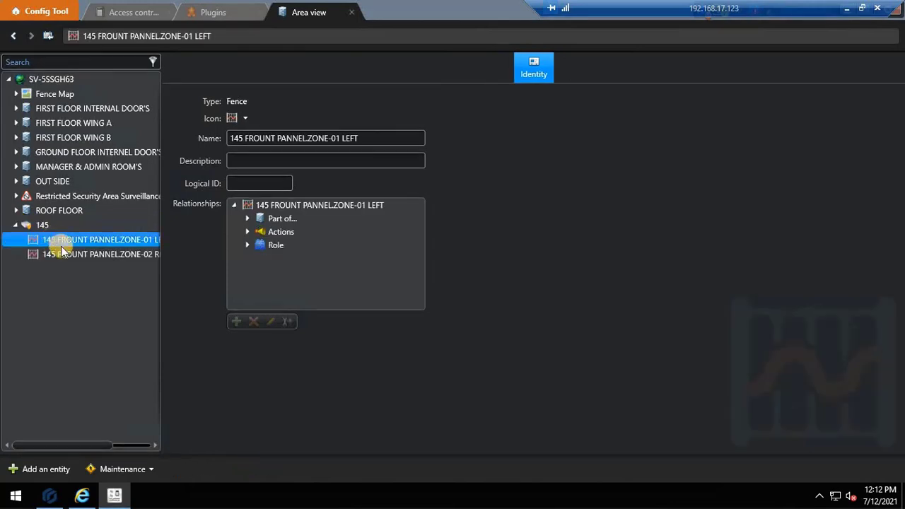
click(58, 253)
click(55, 238)
click(44, 227)
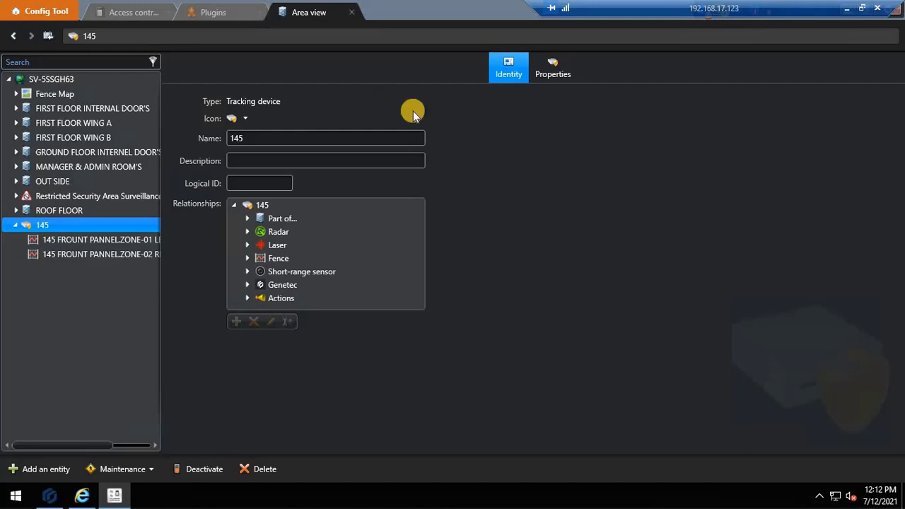
click(545, 69)
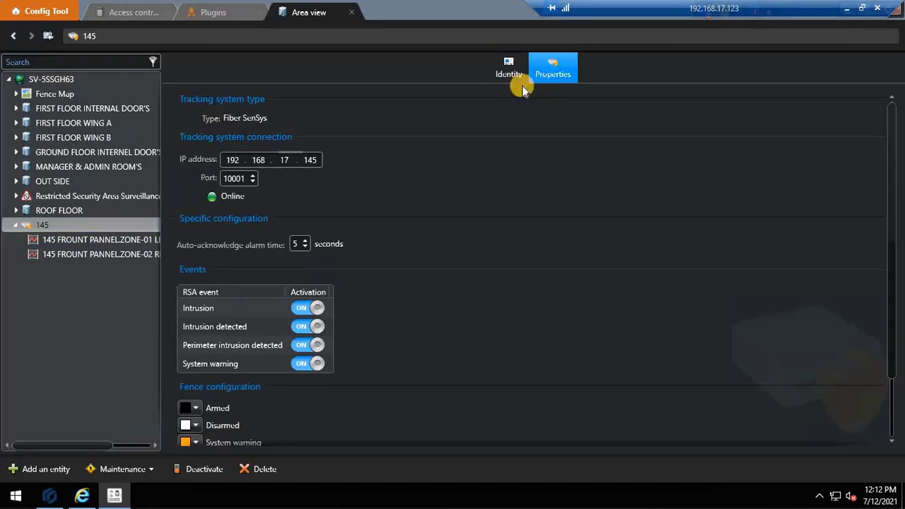
click(15, 225)
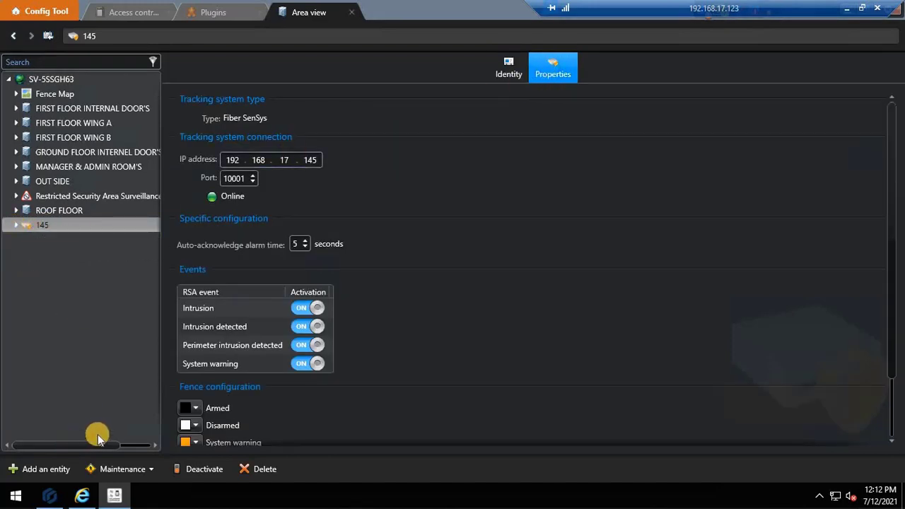
Start adding a new tracking system named 146
click(59, 470)
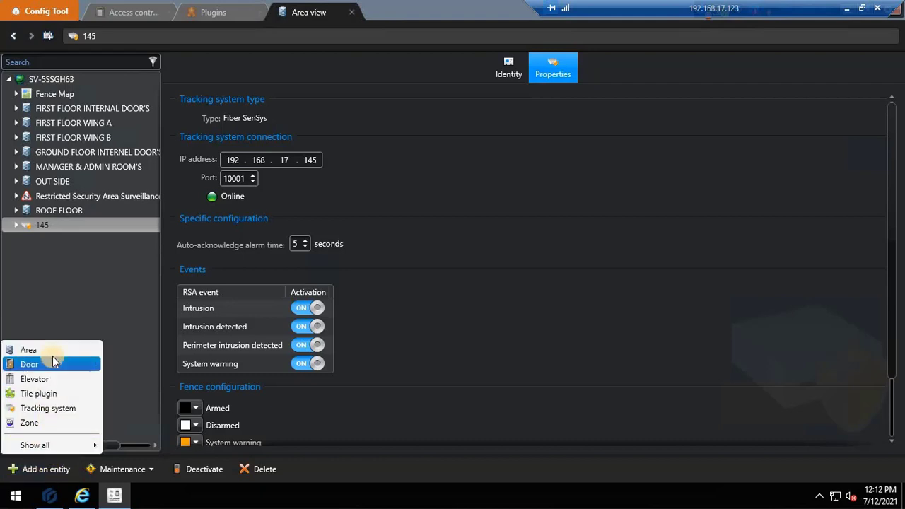
click(61, 413)
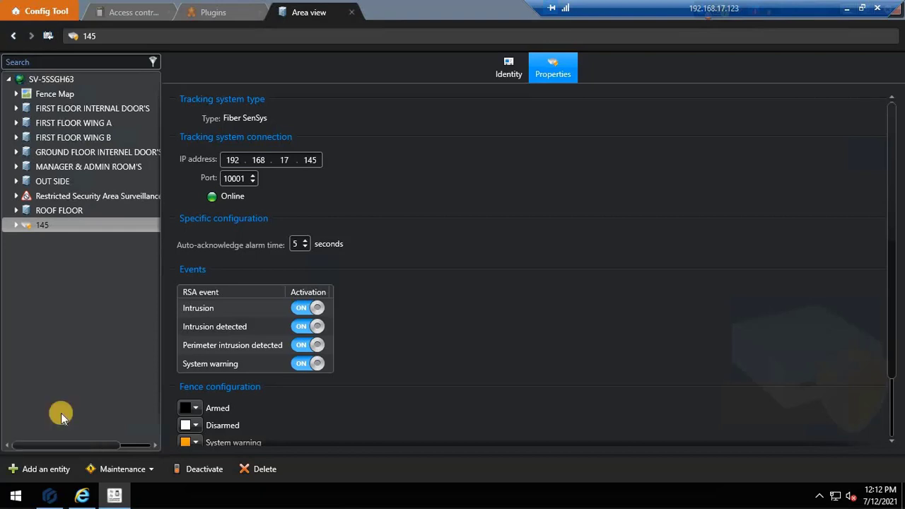
click(440, 142)
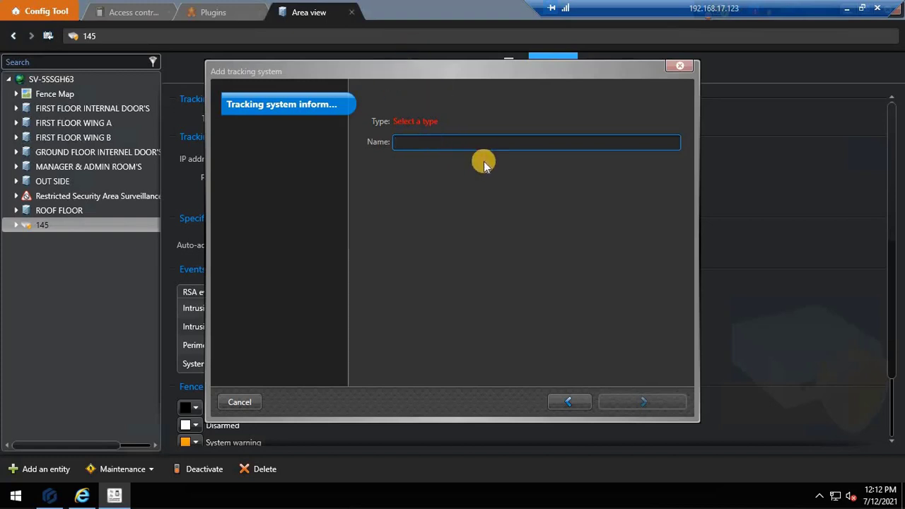
text(146)
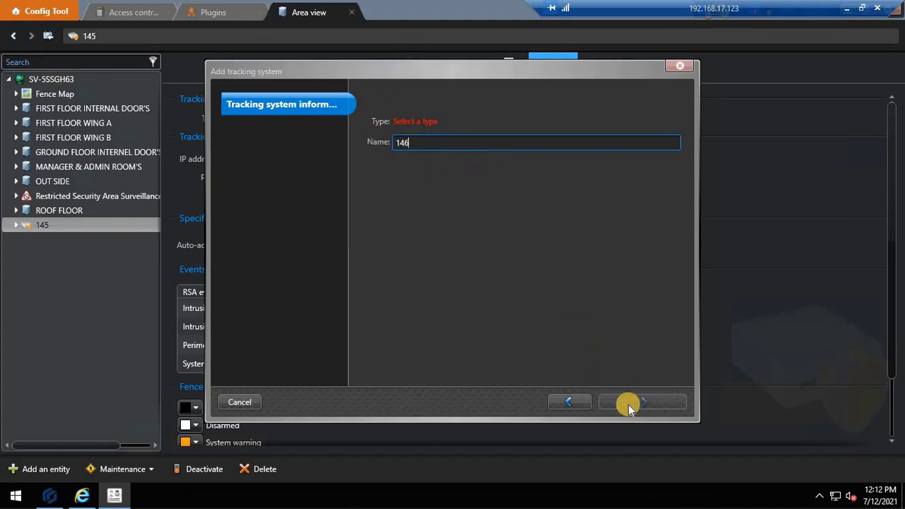
Set the tracking system type to Fiber SenSys by searching 'fib'
click(425, 121)
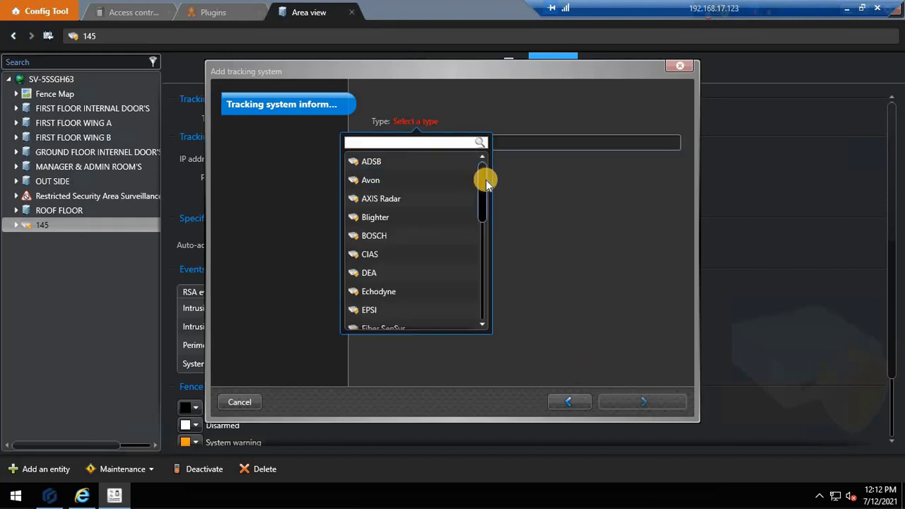
drag(486, 182, 481, 227)
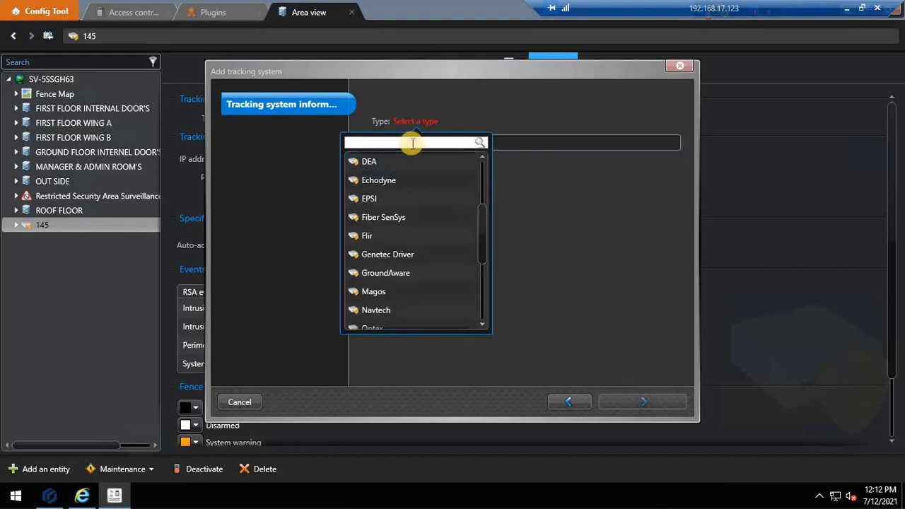
click(413, 143)
text(fib)
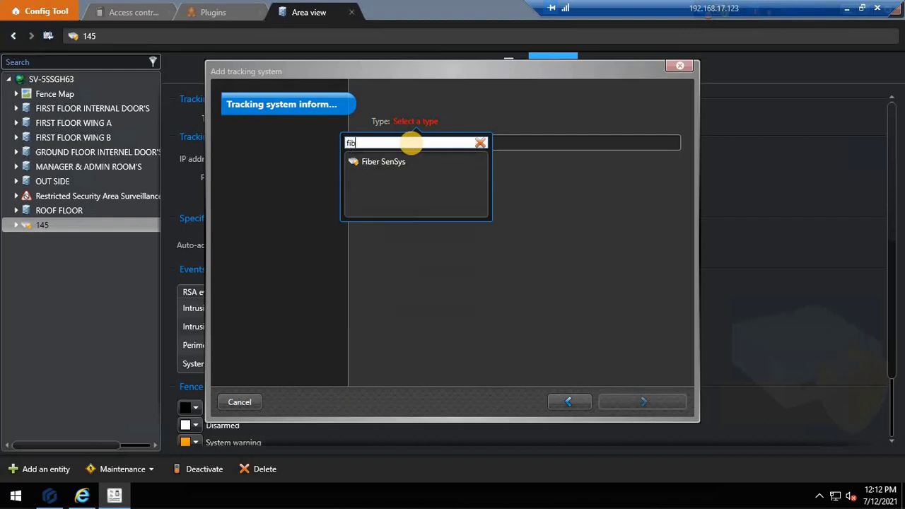
click(428, 164)
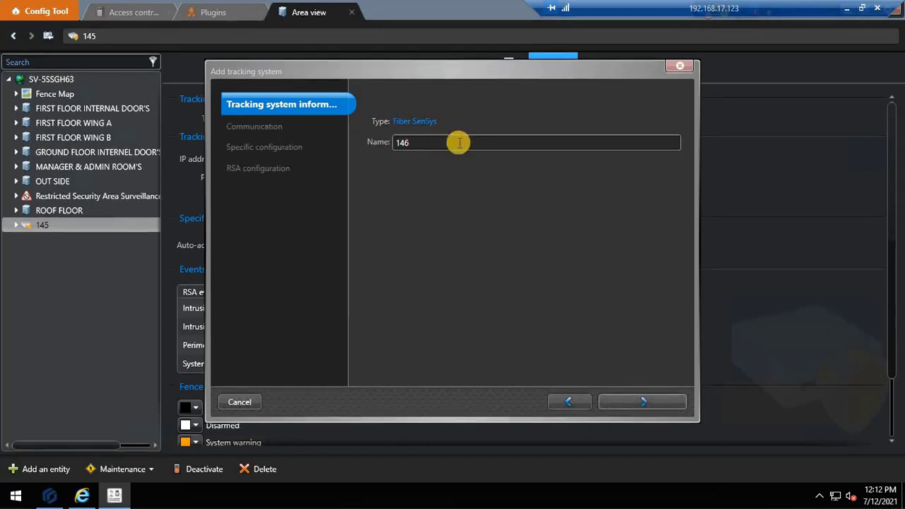
Enter IP address 192.168.17.146 with port 10001 and test the connection
click(646, 403)
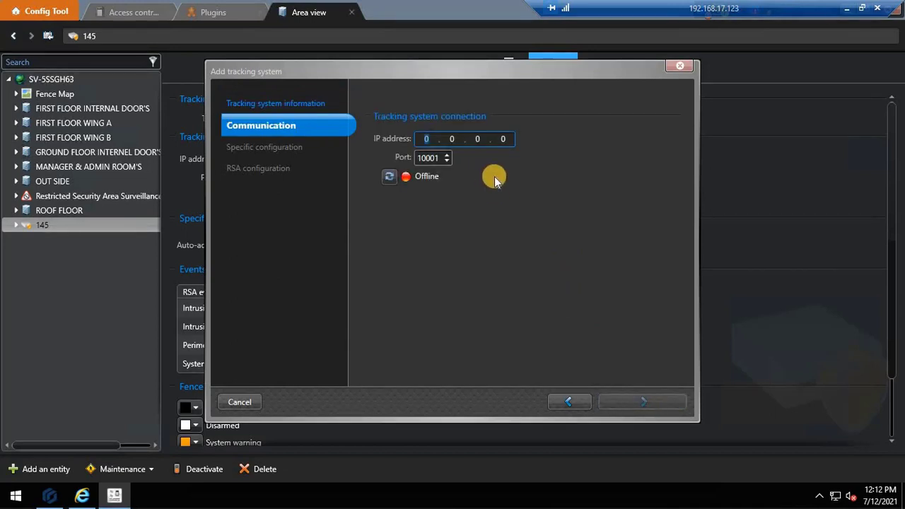
text(192 . 168 . 17 .)
text(146)
key(Tab)
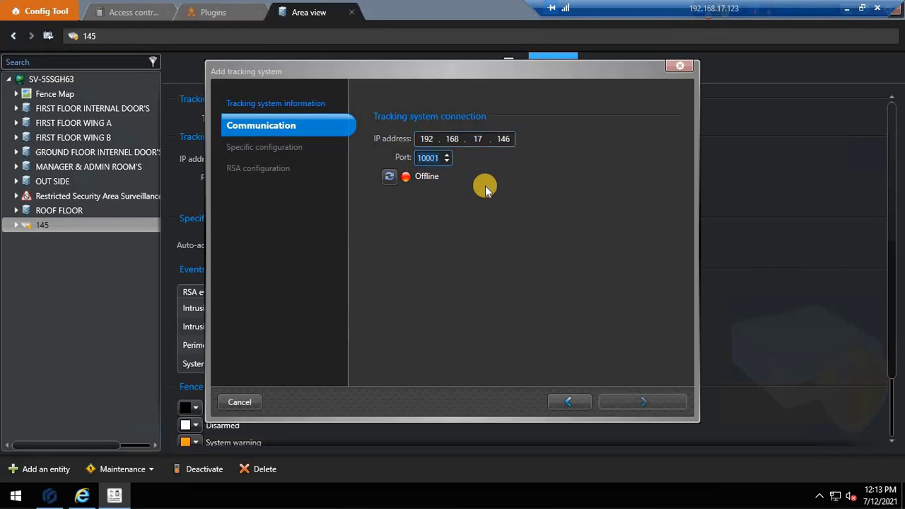
click(387, 177)
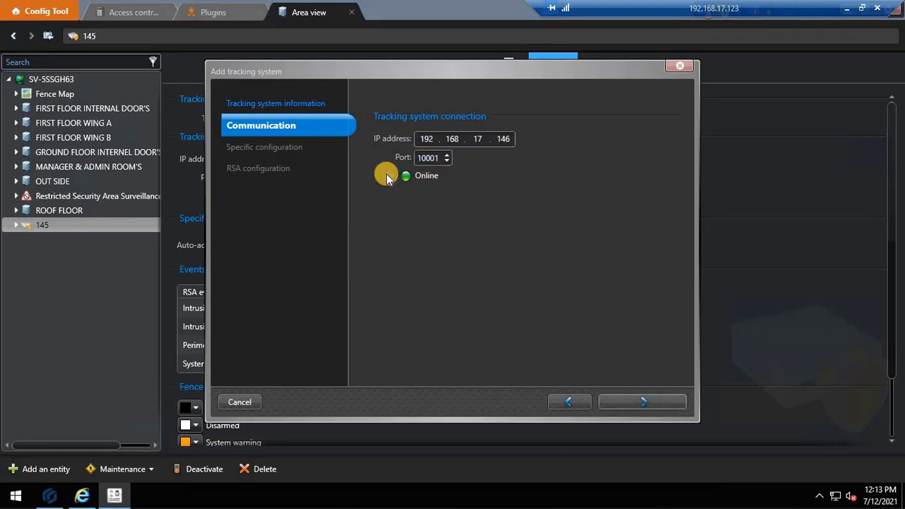
Enable Intrusion, Intrusion detected, Perimeter intrusion detected and System warning events, and finish the wizard
click(645, 401)
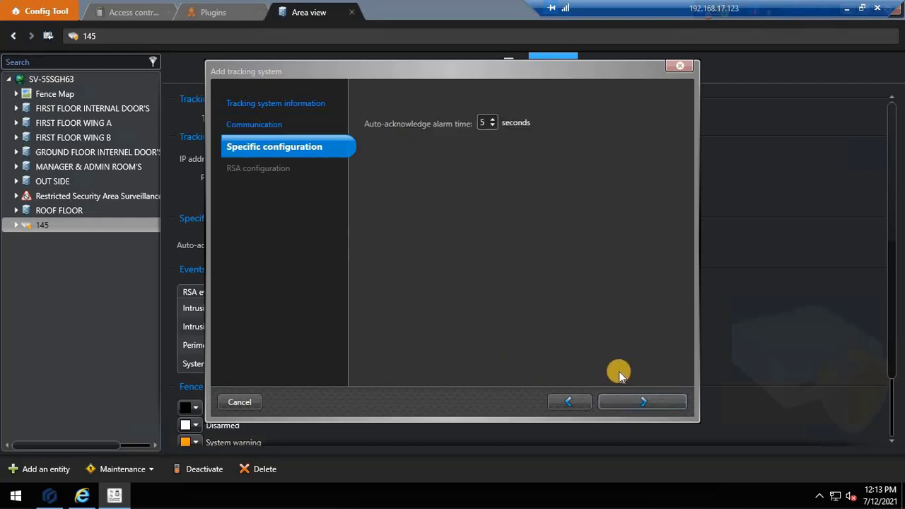
click(625, 406)
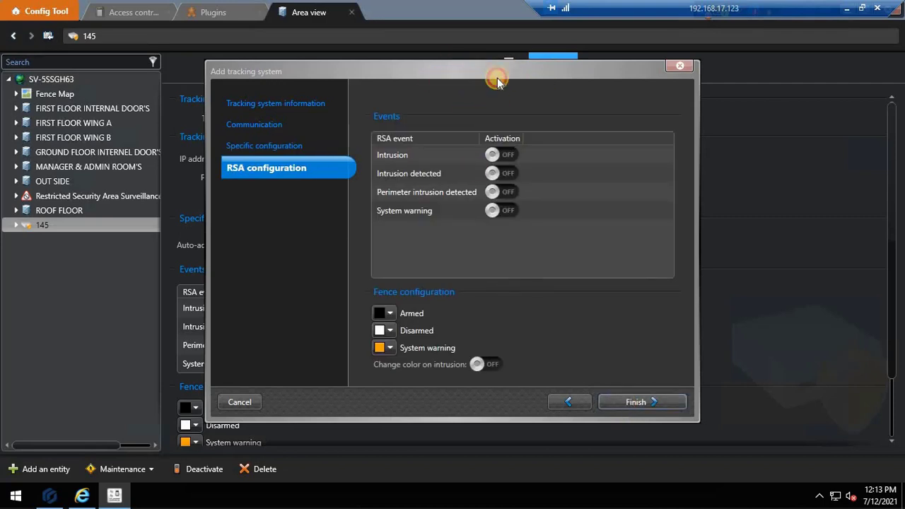
drag(499, 72, 683, 76)
click(700, 160)
click(697, 177)
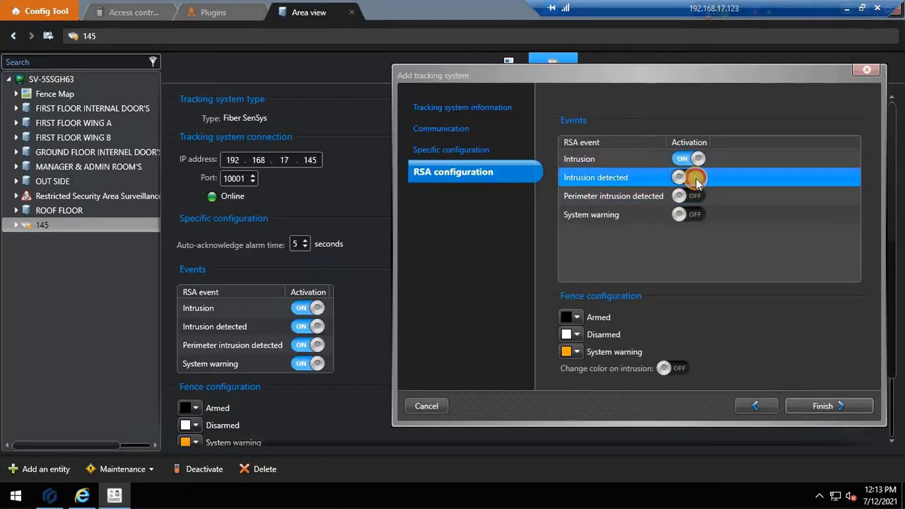
click(697, 196)
click(698, 214)
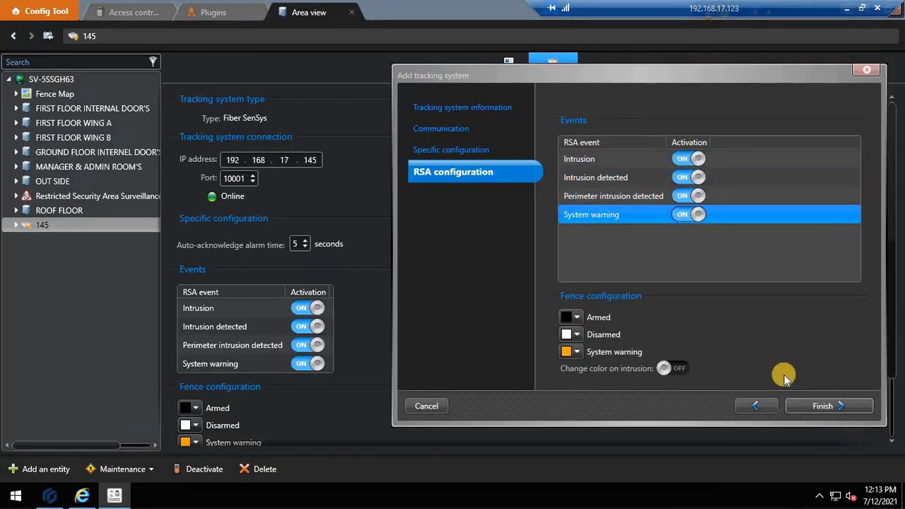
click(810, 407)
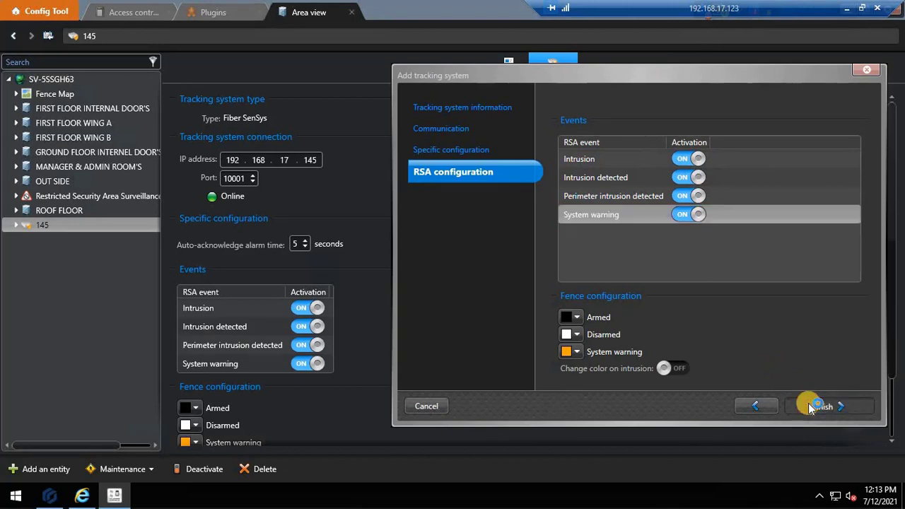
click(32, 240)
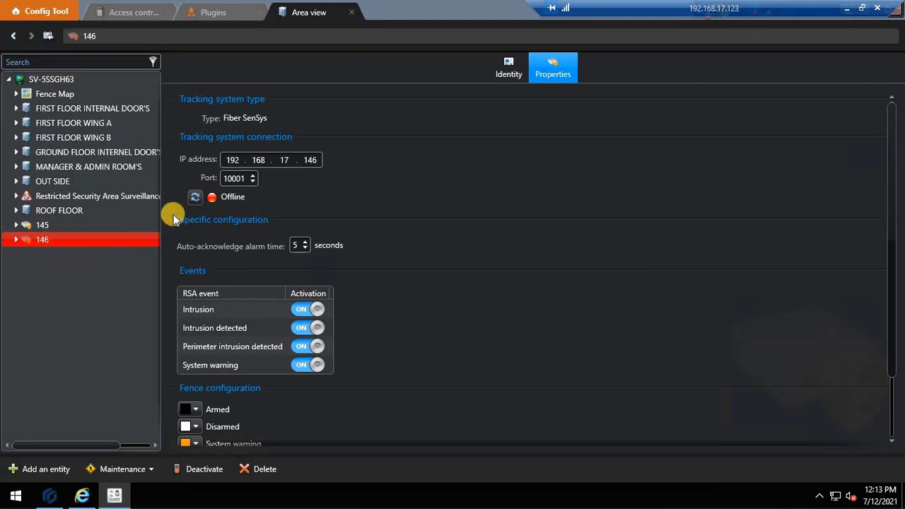
Refresh panel 146's connection so it shows online, comparing its settings with panel 145
click(194, 198)
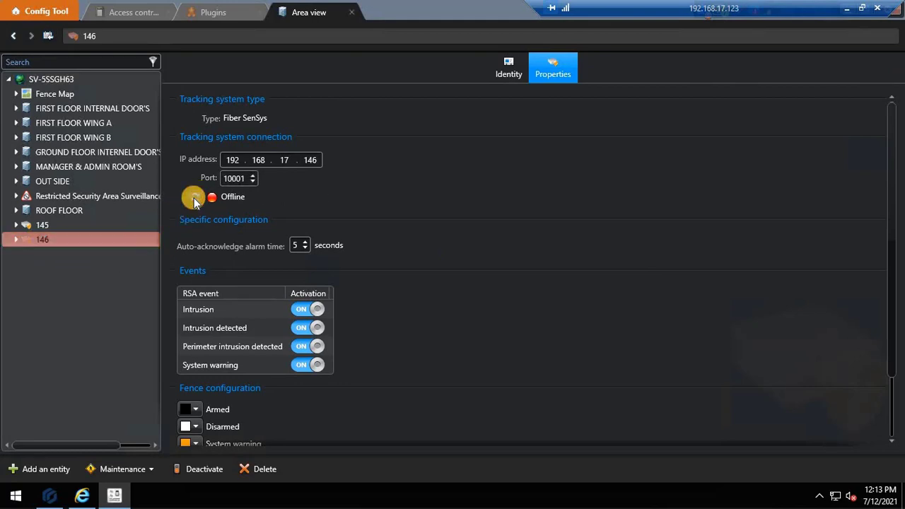
click(113, 240)
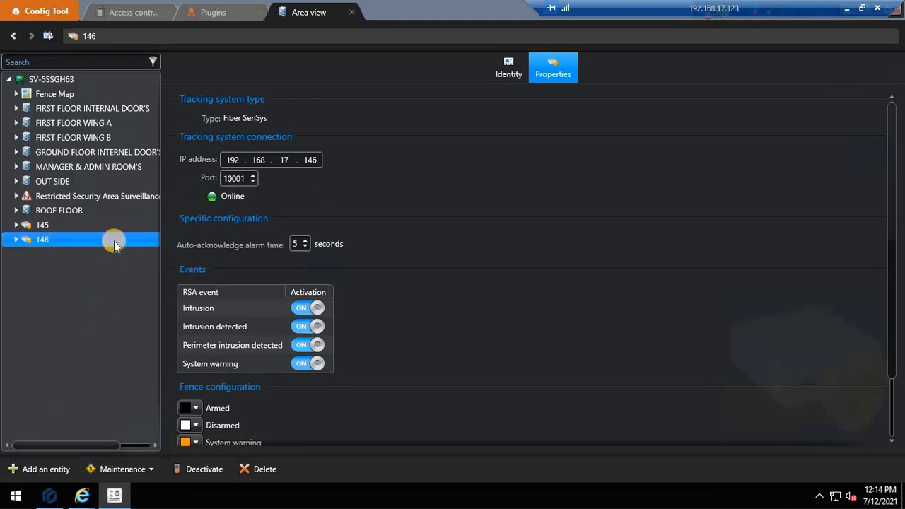
click(34, 225)
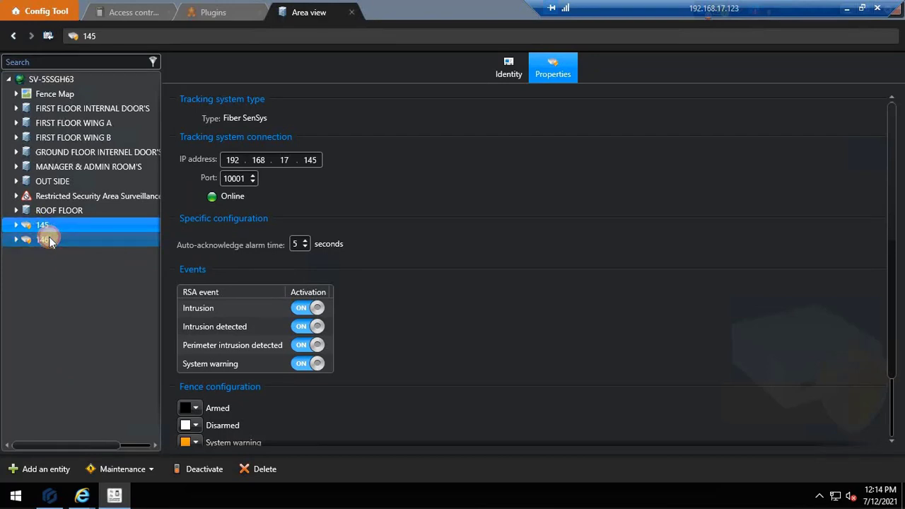
click(48, 242)
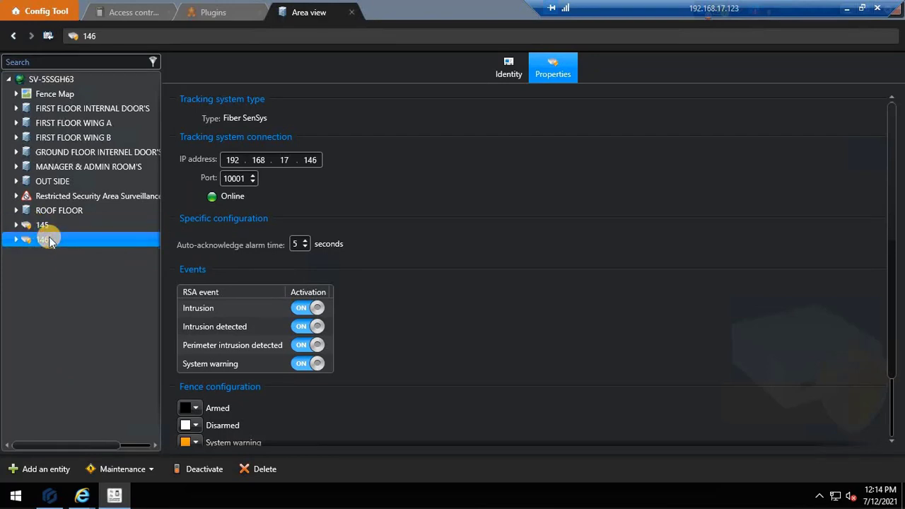
scroll(294, 382, down, 2)
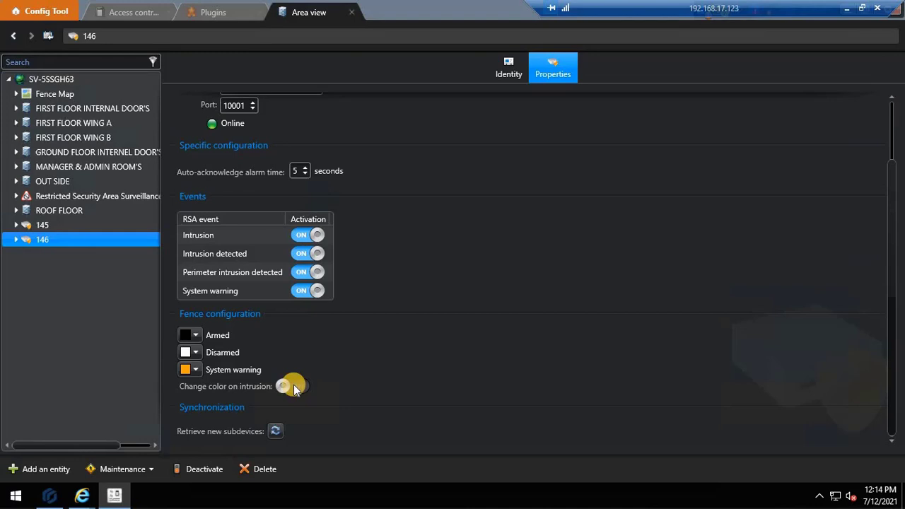
scroll(291, 382, up, 2)
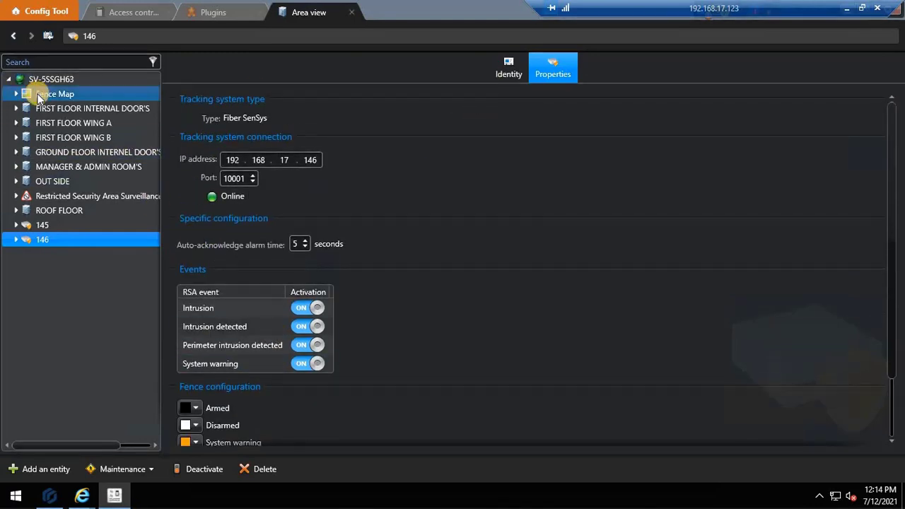
Review 146's fence zones BACK SIDE PANE.ZONE-03 and ZONE-04, then select the Fence Map area
click(16, 240)
click(56, 258)
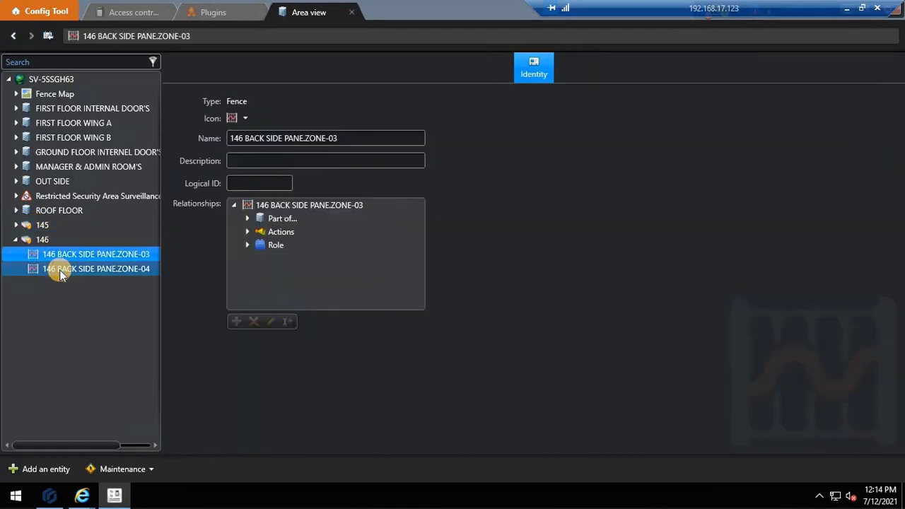
click(58, 267)
click(64, 256)
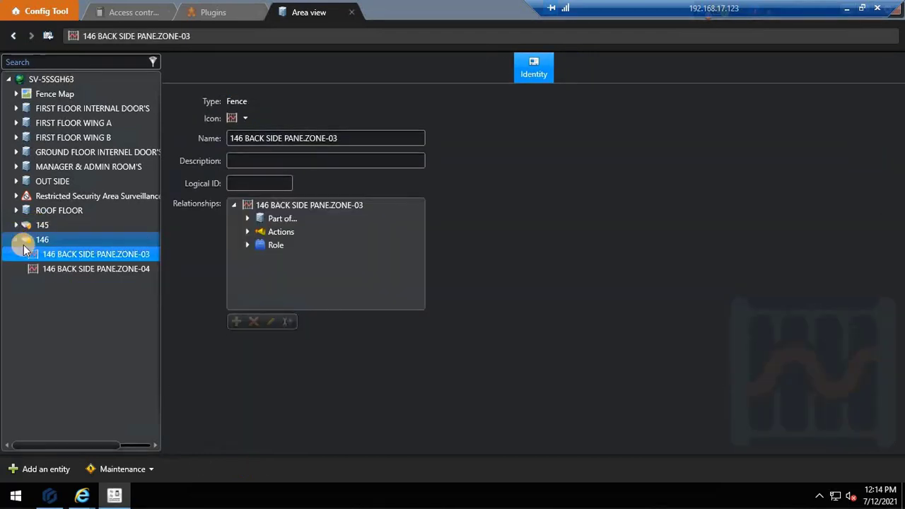
click(29, 238)
click(52, 122)
click(39, 94)
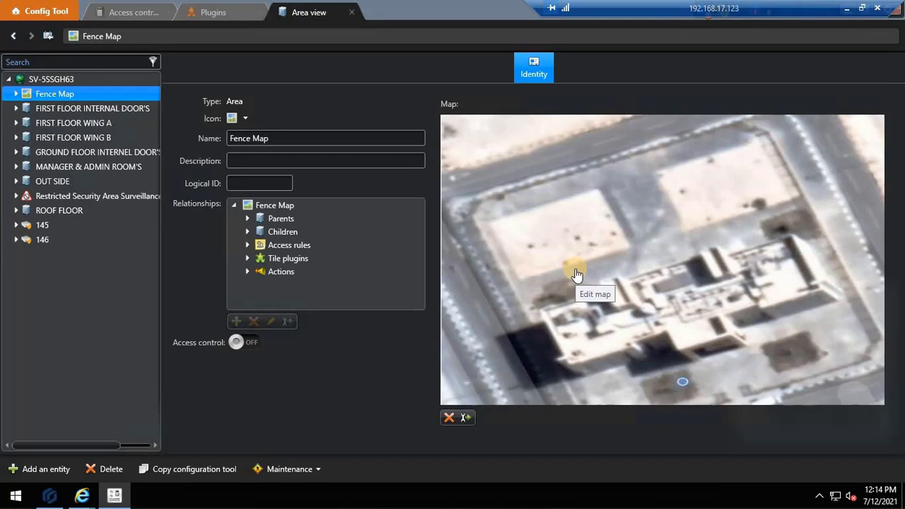
Open the Fence Map in the map editor showing the aerial site image
click(559, 310)
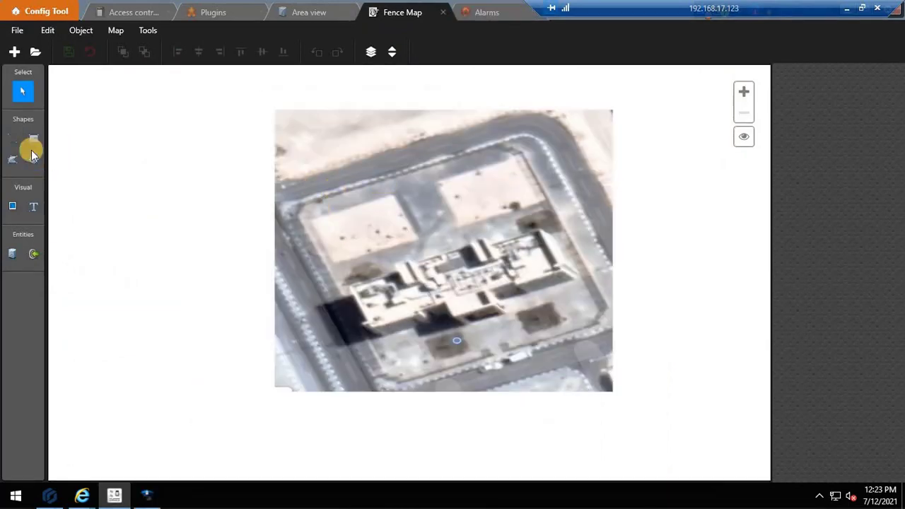
Draw a rotated rectangle along the bottom fence and link it to 145 FROUNT PANNEL.ZONE-01 LEFT
click(29, 145)
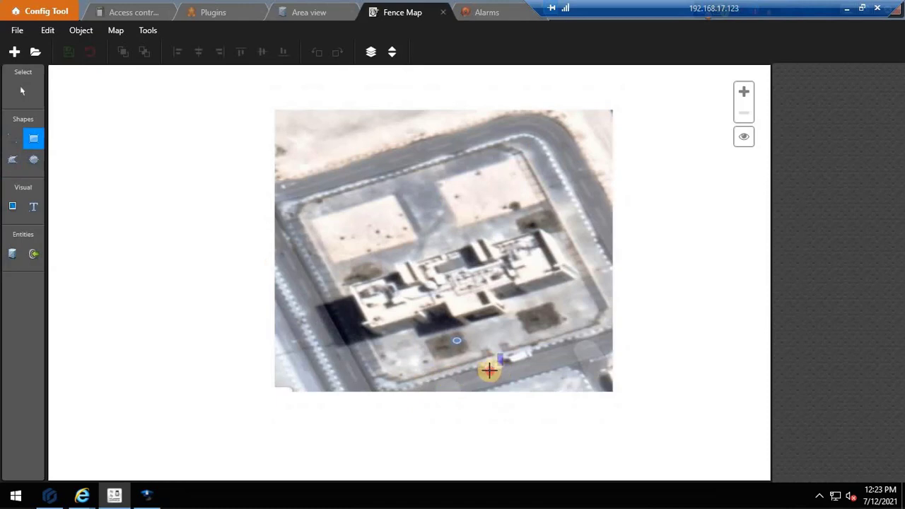
mouse_move(496, 355)
mouse_down()
mouse_move(372, 377)
mouse_move(359, 369)
mouse_up()
mouse_move(429, 347)
mouse_down()
mouse_move(420, 345)
mouse_move(431, 366)
mouse_up()
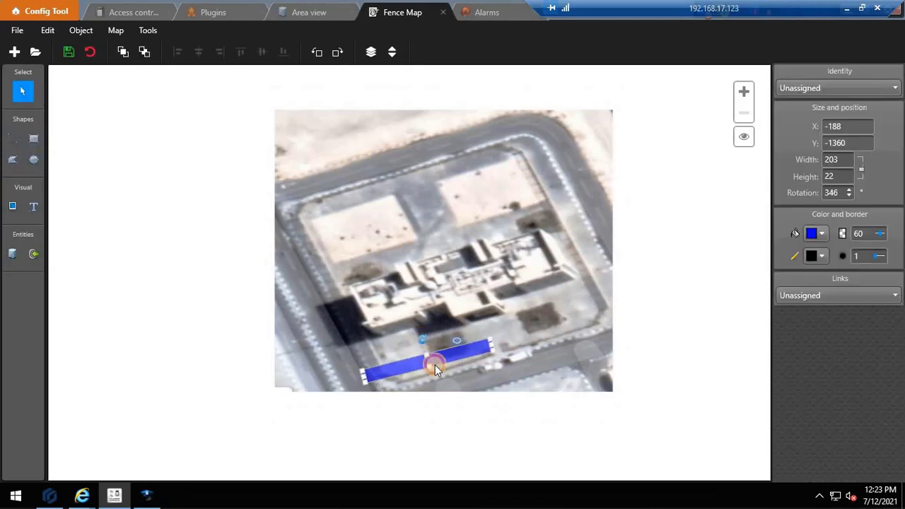
click(835, 291)
click(837, 91)
scroll(794, 199, down, 1)
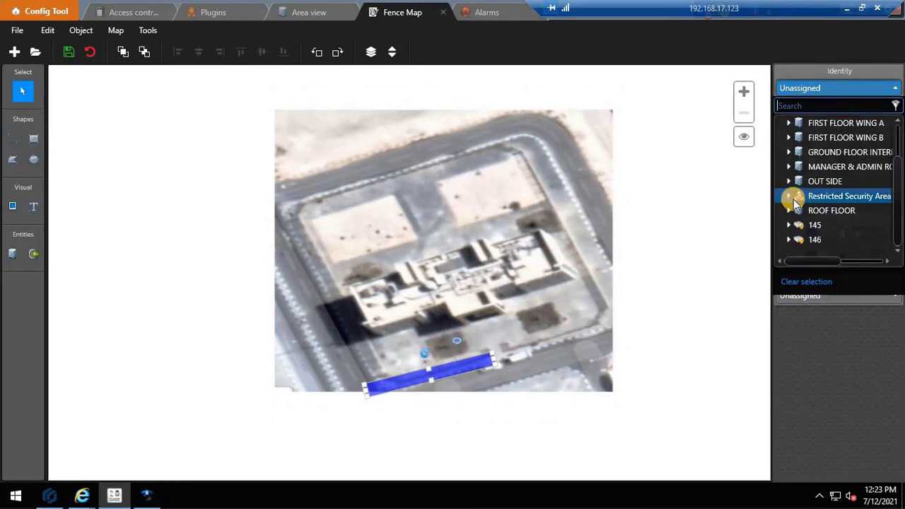
click(793, 199)
click(835, 295)
click(837, 87)
click(790, 224)
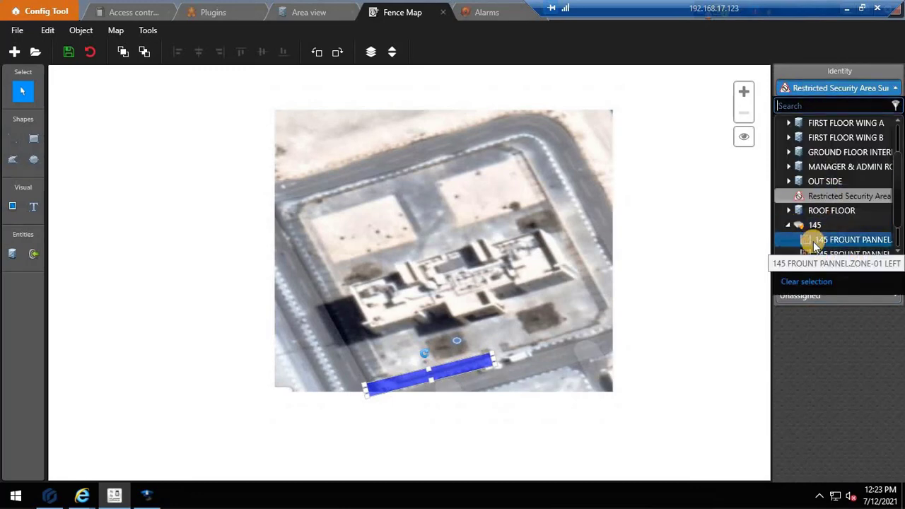
click(816, 240)
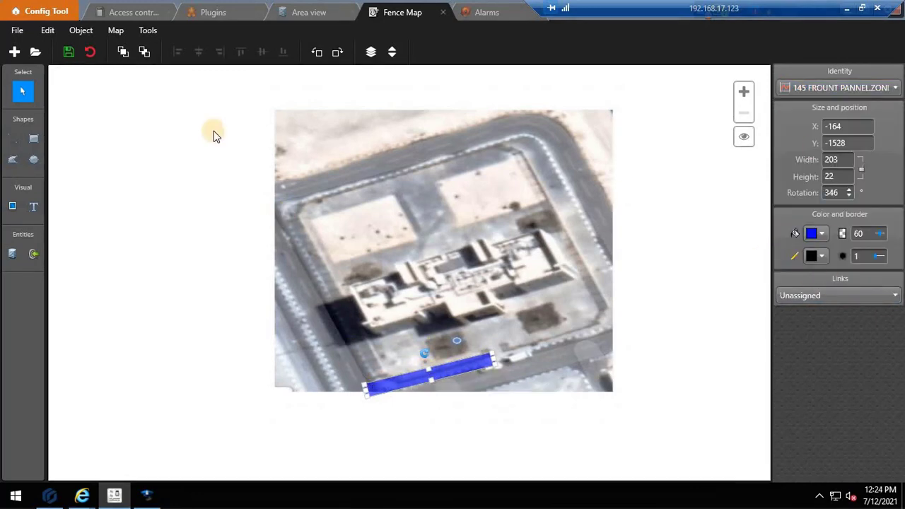
Draw left and top fence rectangles, assigning a zone to the top and 145 zone-02 RIGHT to the left
click(33, 139)
mouse_move(285, 218)
mouse_down()
mouse_move(301, 387)
mouse_move(344, 247)
mouse_move(313, 273)
mouse_up()
click(34, 139)
drag(303, 195, 542, 192)
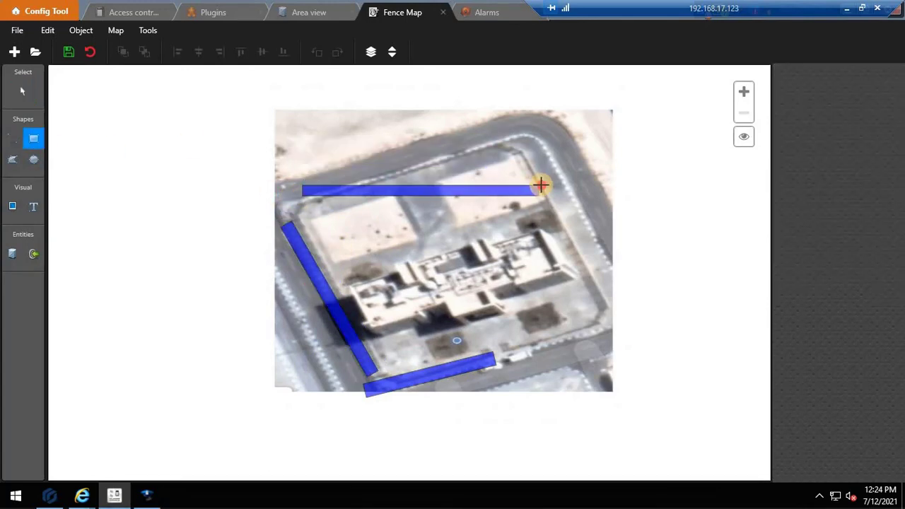
drag(423, 175, 398, 150)
click(838, 88)
scroll(834, 212, down, 2)
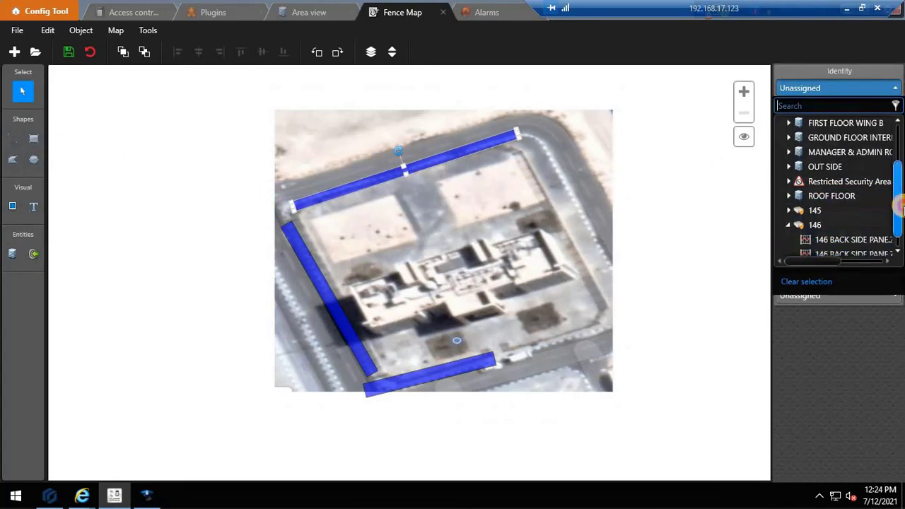
click(825, 276)
click(333, 257)
click(838, 88)
scroll(842, 227, down, 2)
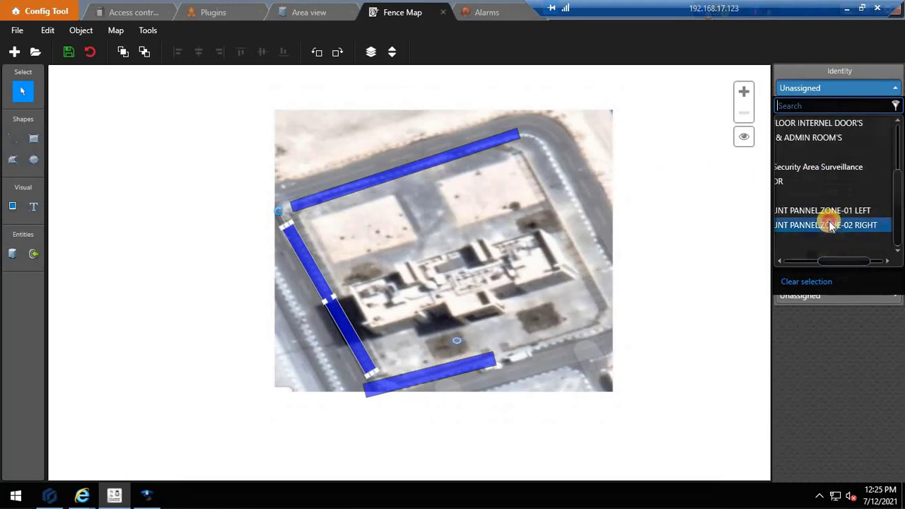
click(829, 224)
Draw a rectangle along the right fence and assign it a 146 zone
key(r)
mouse_move(535, 135)
mouse_down()
mouse_move(545, 319)
mouse_move(529, 115)
mouse_up()
click(858, 99)
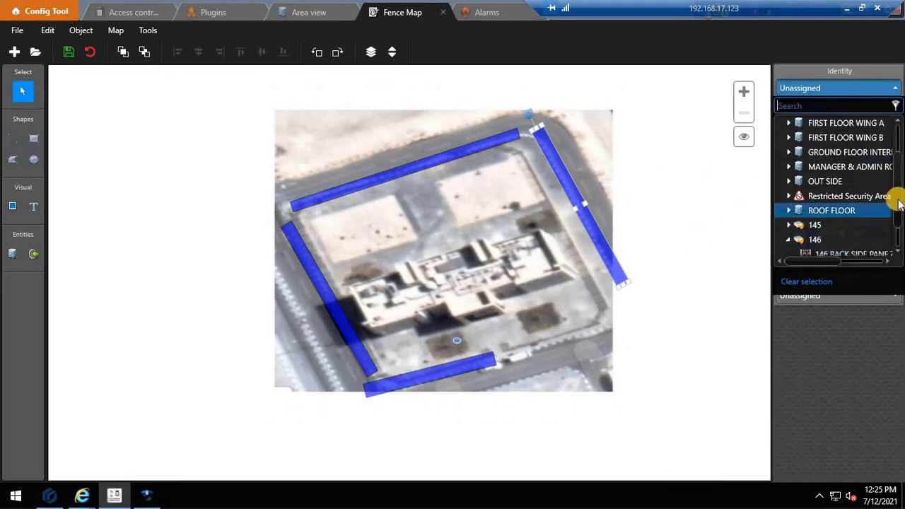
scroll(895, 205, down, 2)
click(831, 234)
Draw a rotated rectangle along the bottom-right fence and link it to a 146 BACK SIDE zone
key(r)
drag(537, 333, 647, 341)
drag(595, 322, 584, 327)
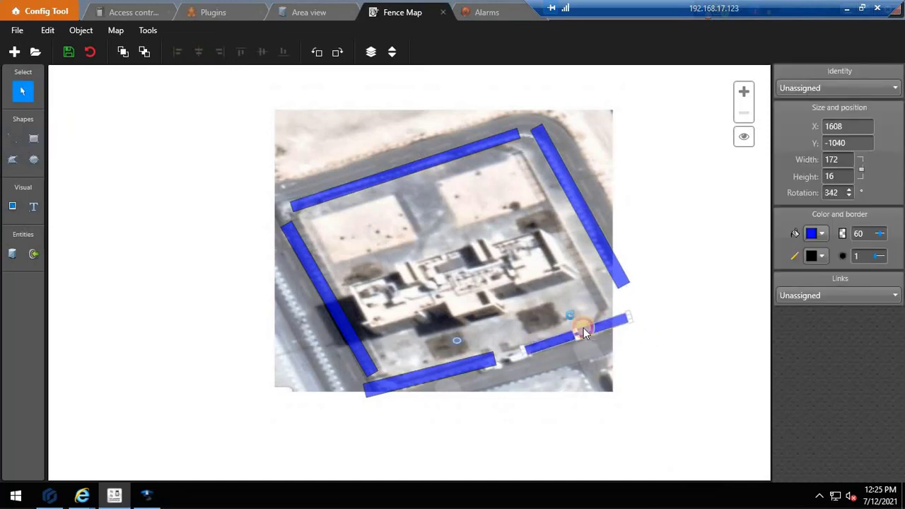
click(839, 88)
click(791, 236)
click(845, 236)
click(809, 295)
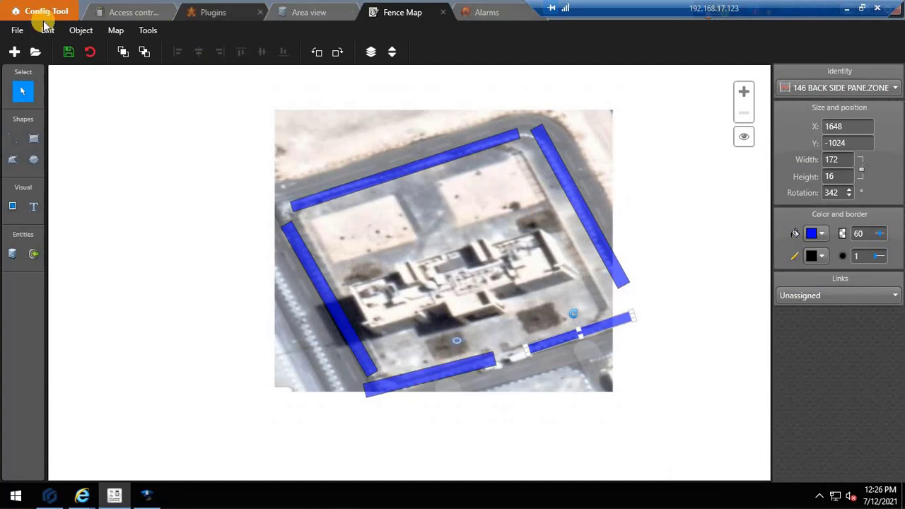
Save and confirm the Fence Map edits
click(87, 52)
click(578, 287)
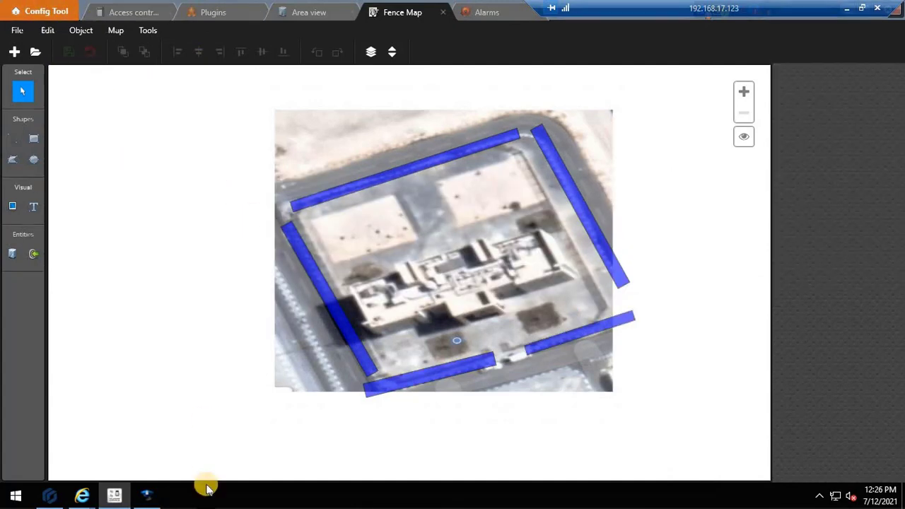
click(148, 495)
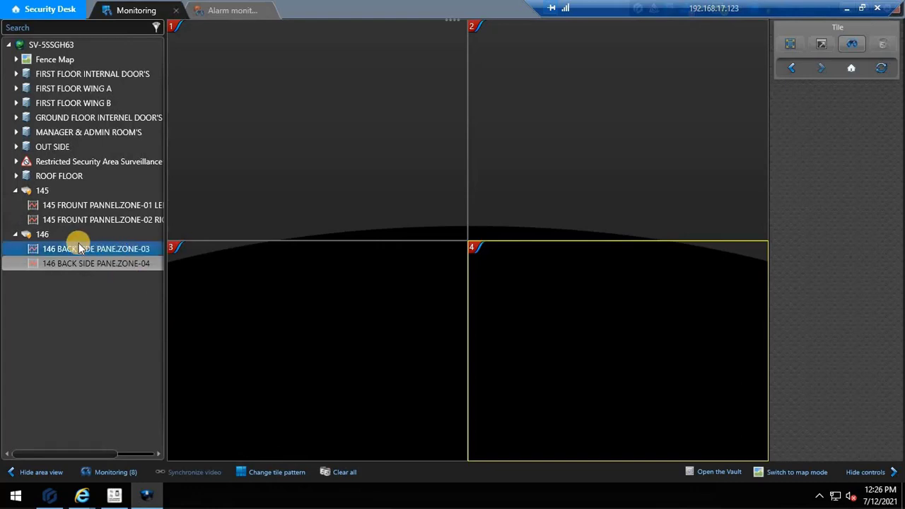
Show the Fence Map in the first Monitoring tile of Security Desk
click(232, 9)
click(118, 10)
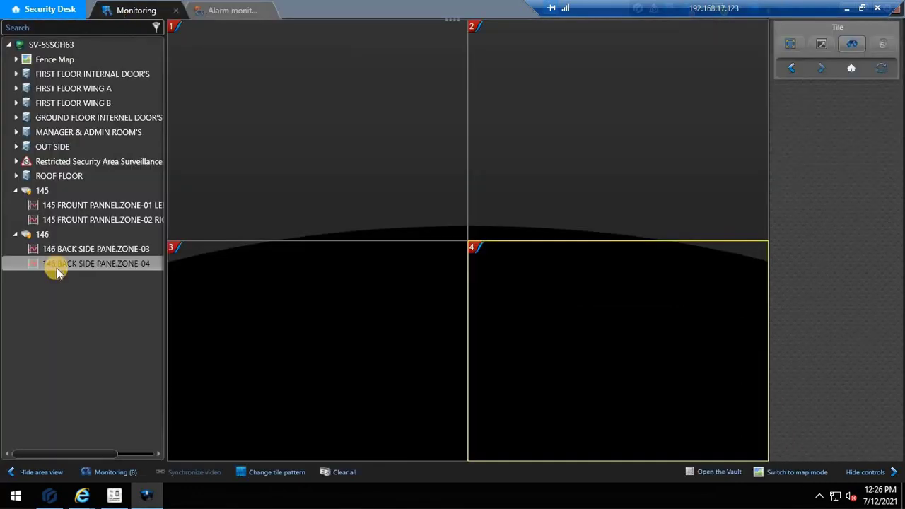
click(90, 471)
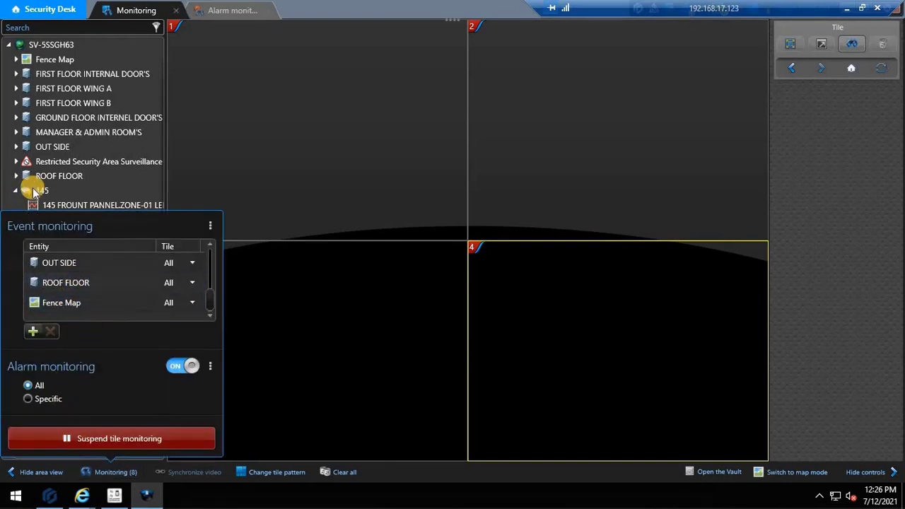
click(11, 163)
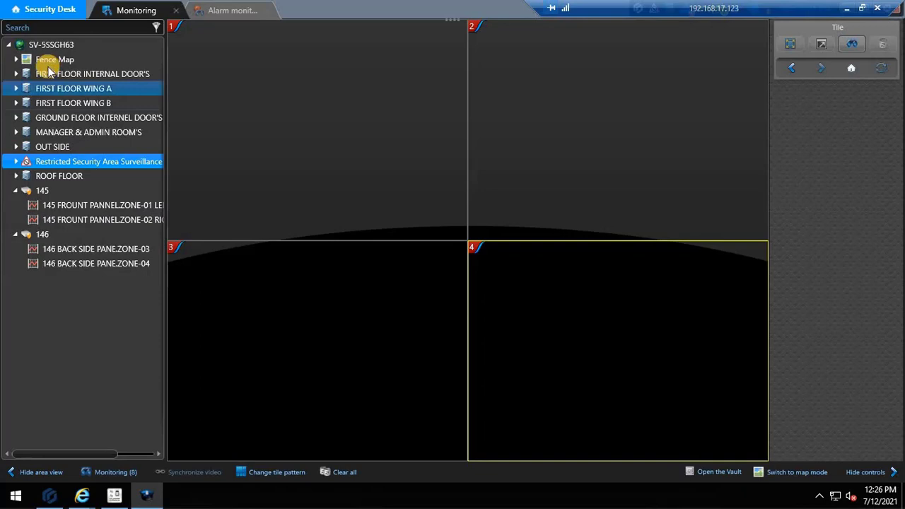
drag(45, 61, 258, 64)
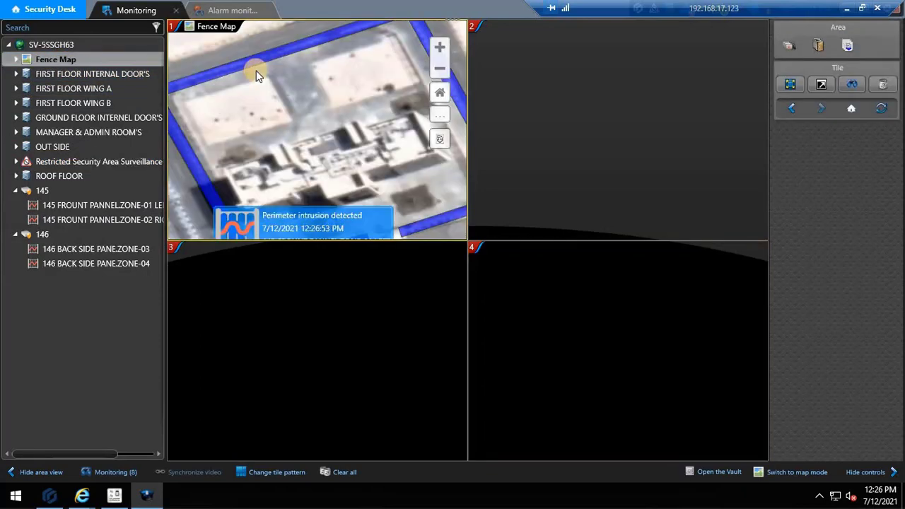
Inspect the perimeter intrusion alarm on 145 FROUNT PANNEL.ZONE-01 LEFT, then maximize the Fence Map tile
click(310, 216)
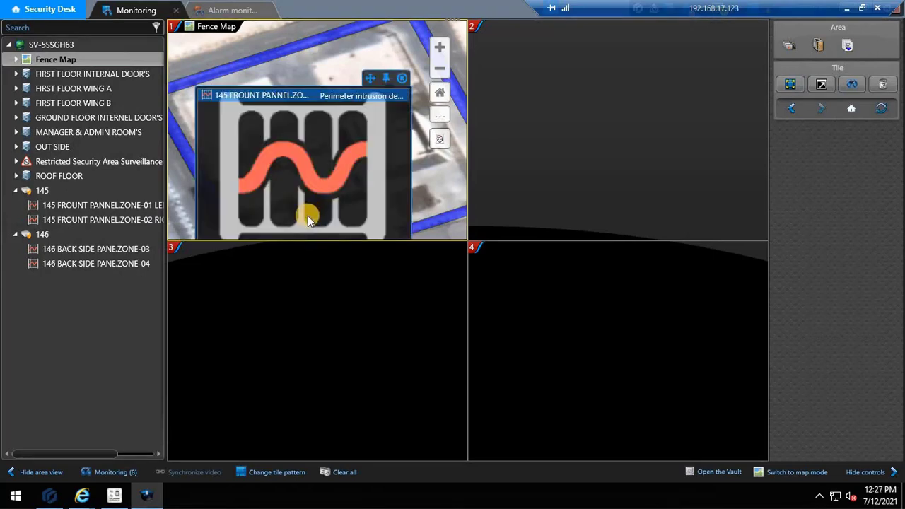
click(304, 99)
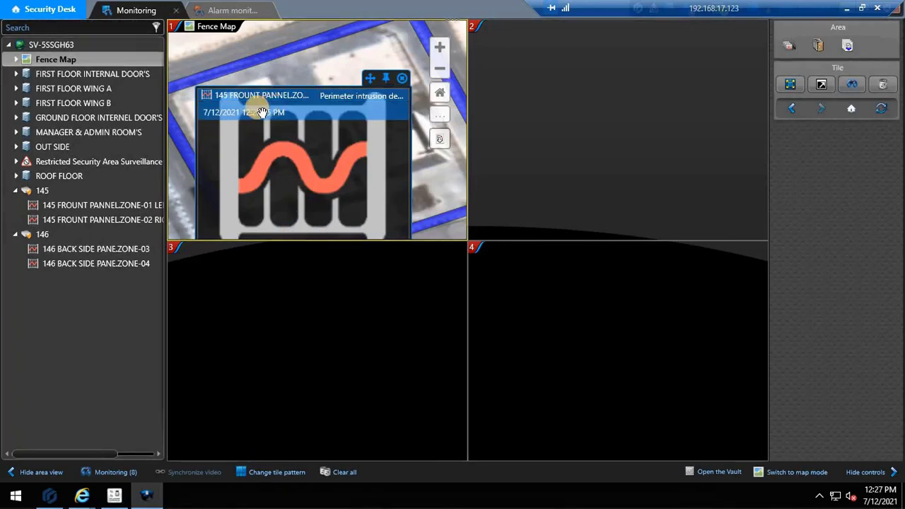
click(400, 80)
double_click(336, 155)
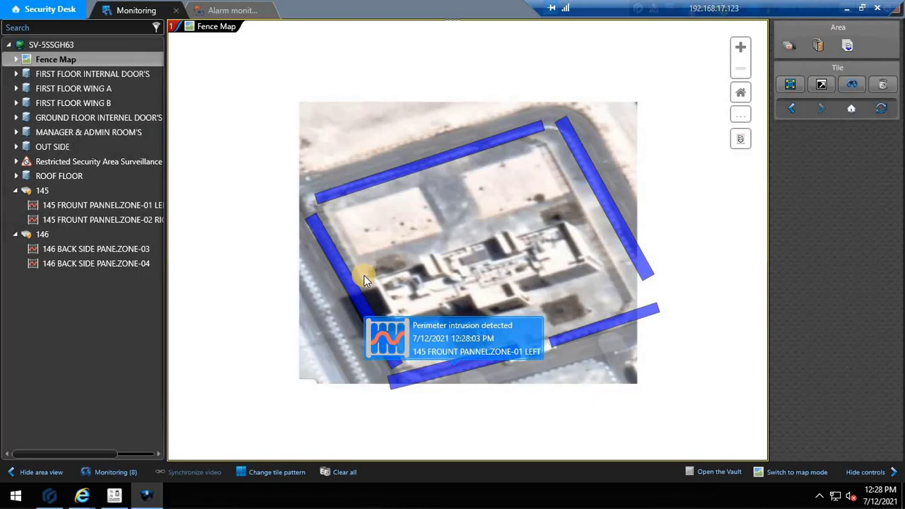